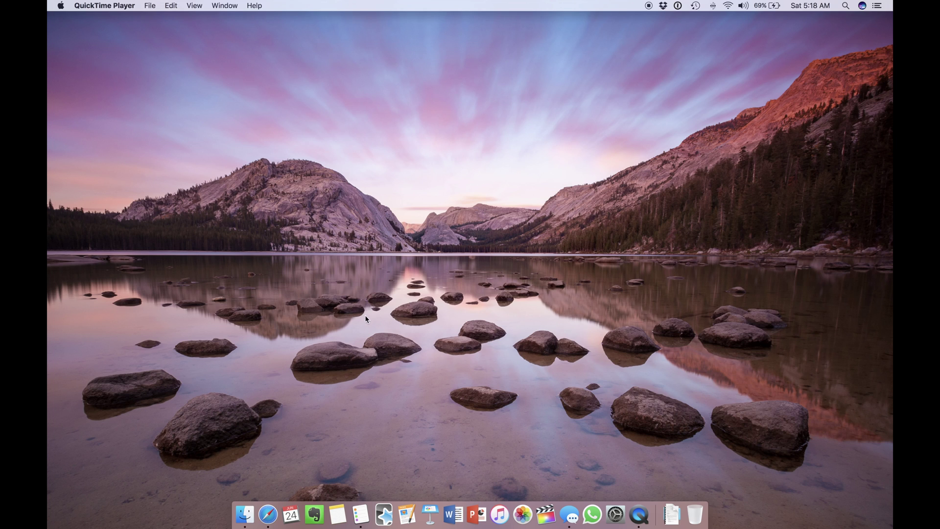
- Launch Evernote and expand the MS1 stack to list its Anatomy through Renal notebooks
click(323, 525)
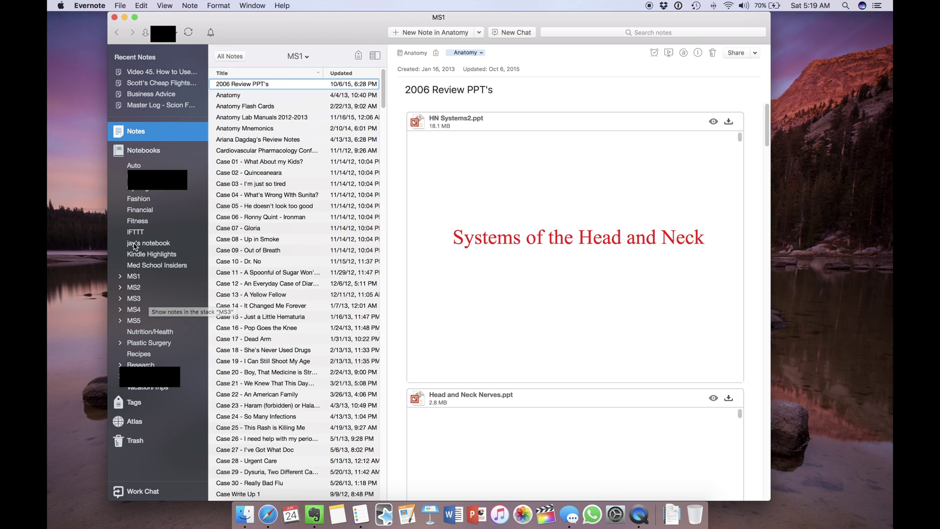
click(120, 276)
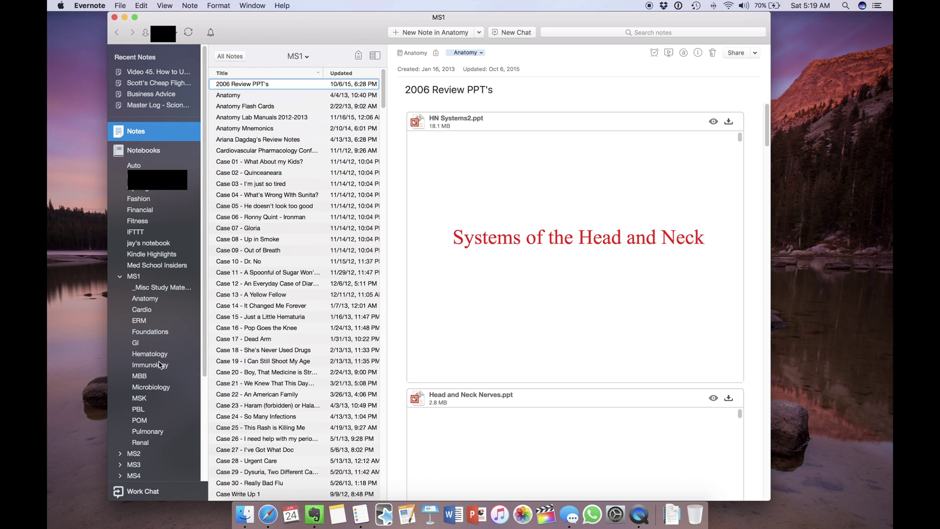
- In the MSK notebook, view Lec 02, Lec 03, Lec 04 and the Summary Sheet, ending on Lec 01
click(141, 402)
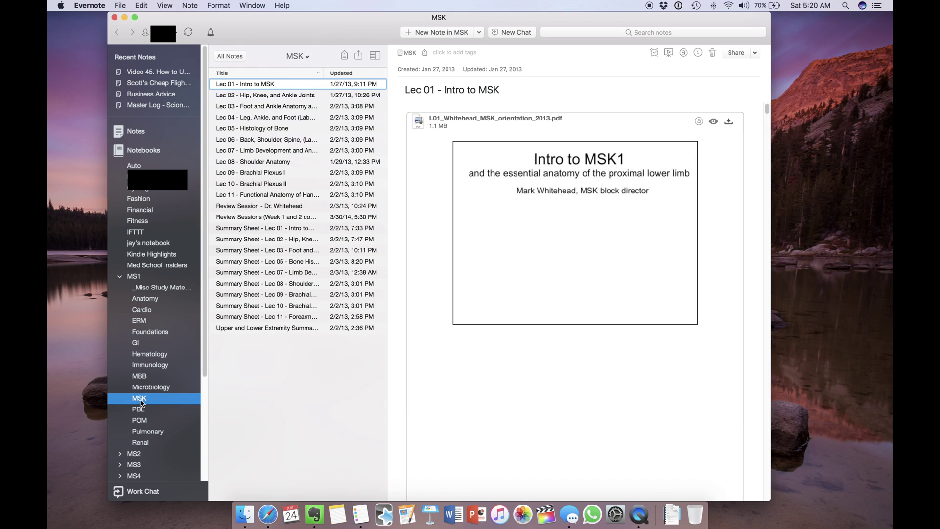
click(263, 97)
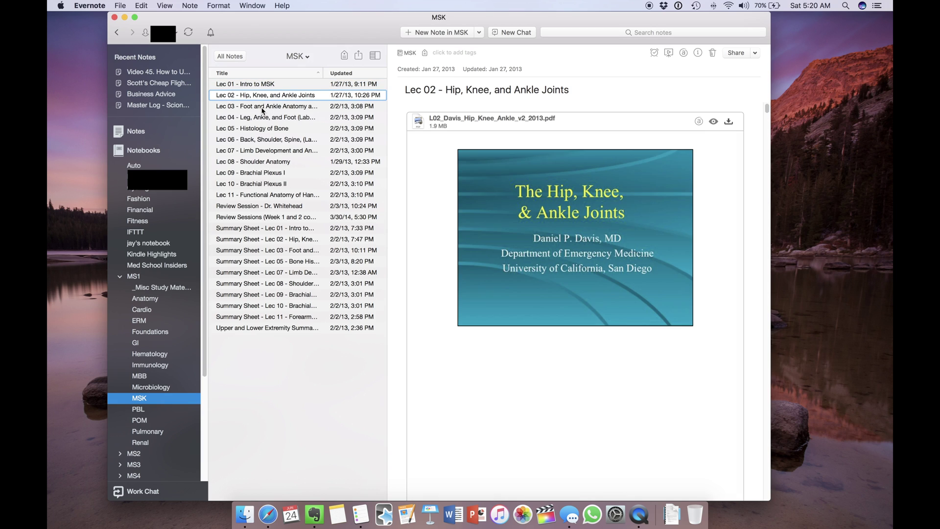
click(262, 108)
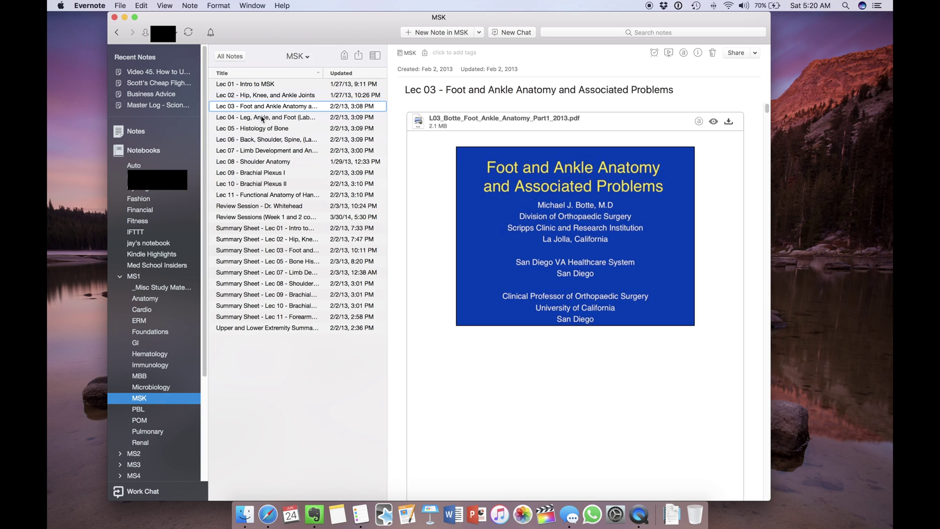
click(262, 120)
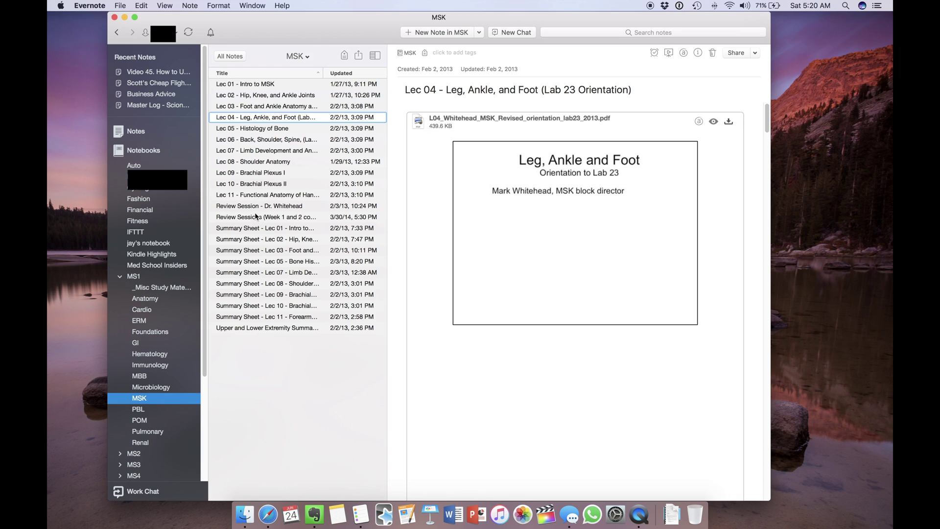
click(263, 229)
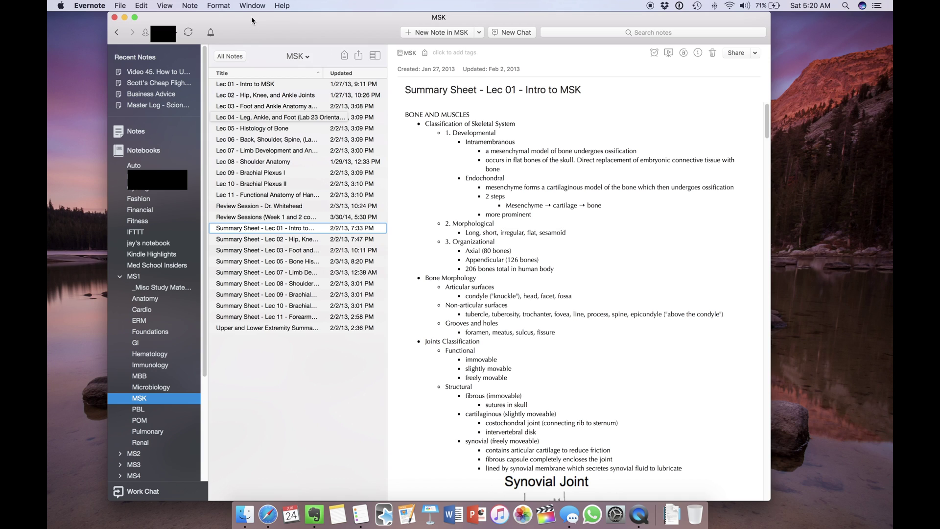
click(249, 84)
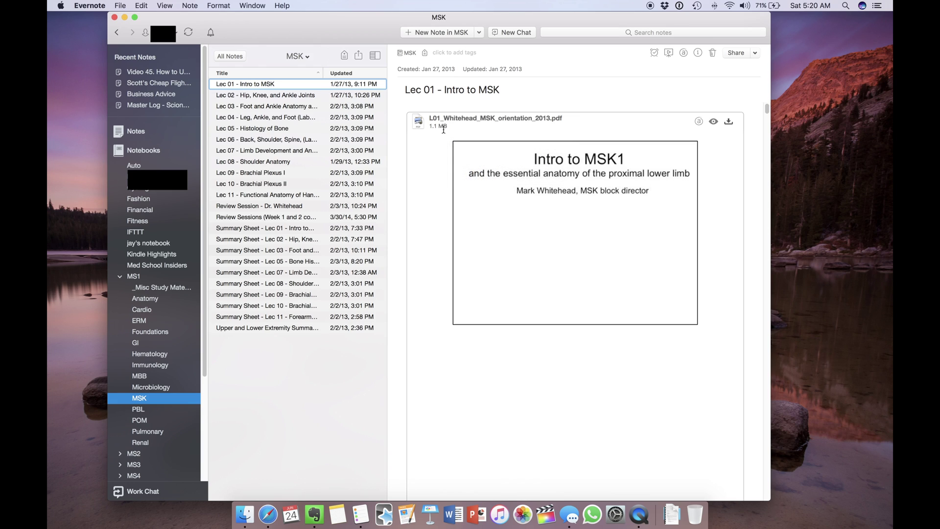
double_click(419, 123)
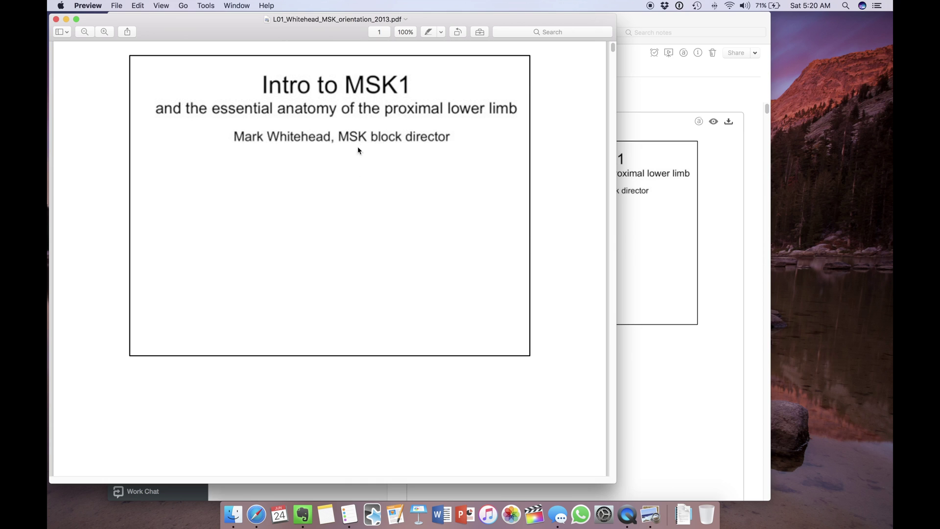
key(cmd+w)
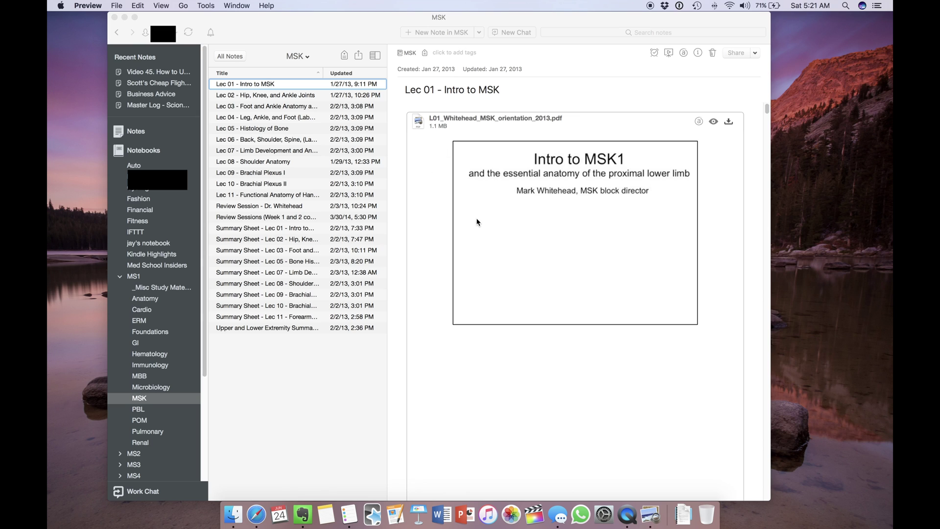
- Return to Evernote and list the notes tagged Anatomy from the Tags view
click(472, 230)
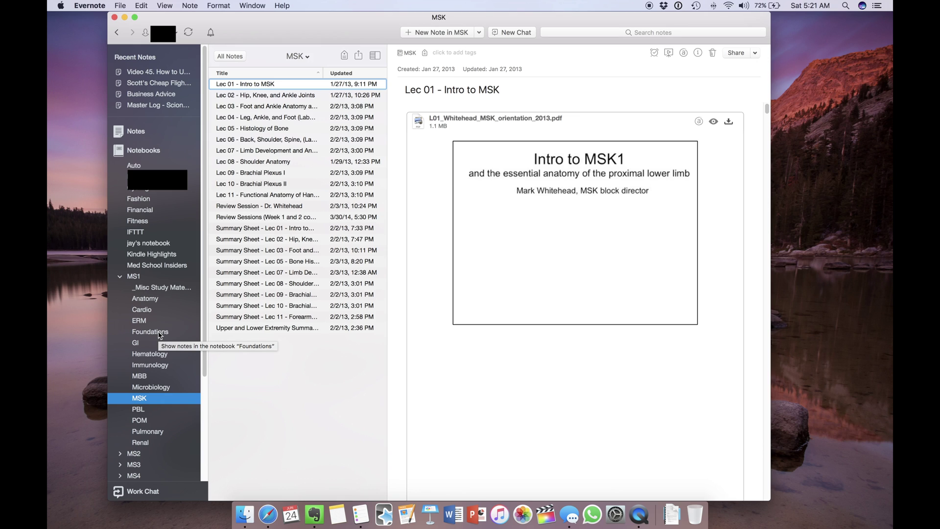
scroll(156, 338, down, 5)
click(446, 52)
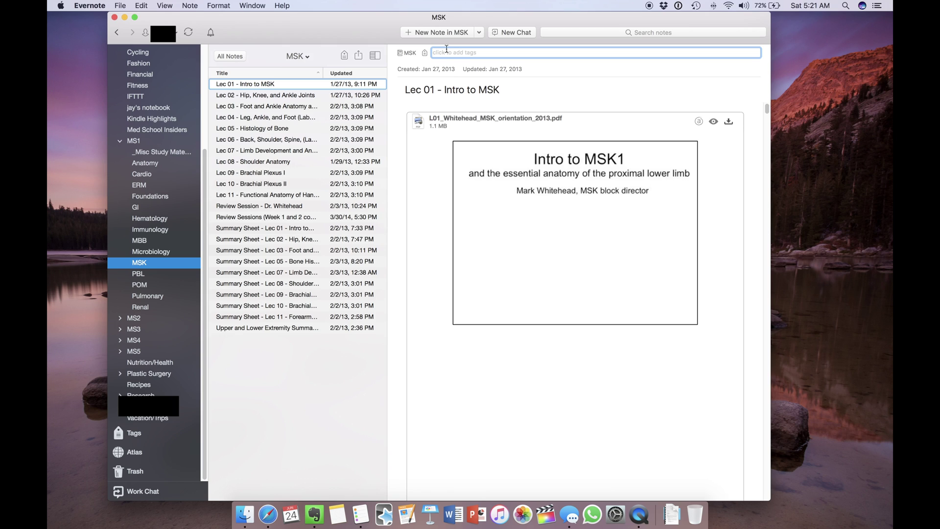
click(136, 434)
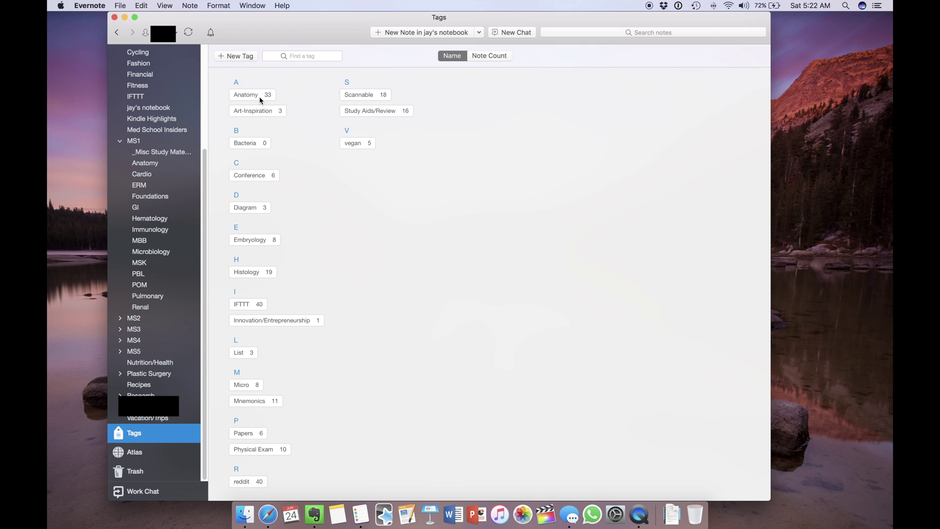
double_click(249, 95)
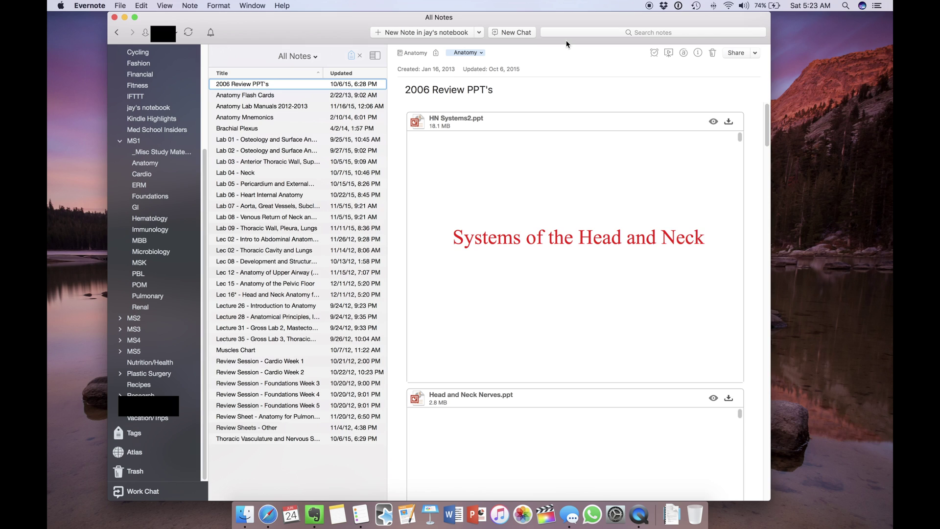
- Search notes for 'viruses tag:diagram' to find the single RNA viruses note
click(611, 34)
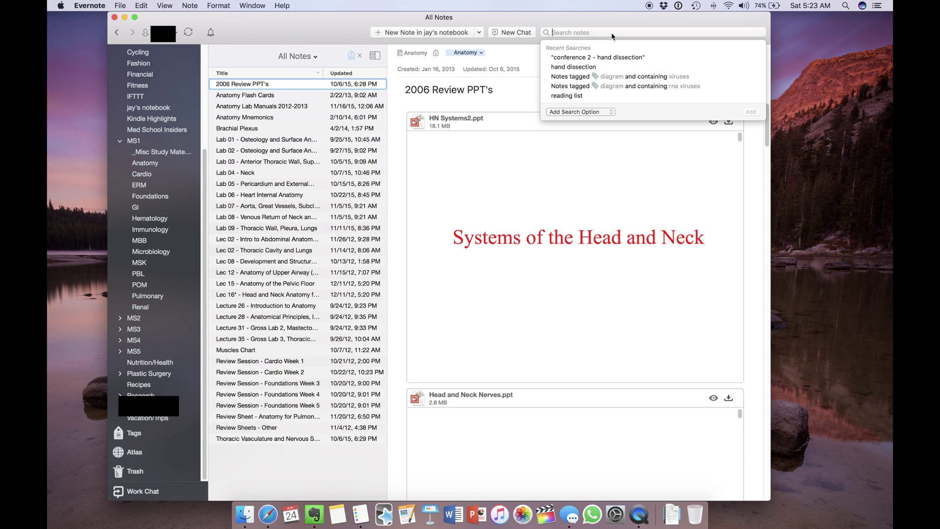
text(viru)
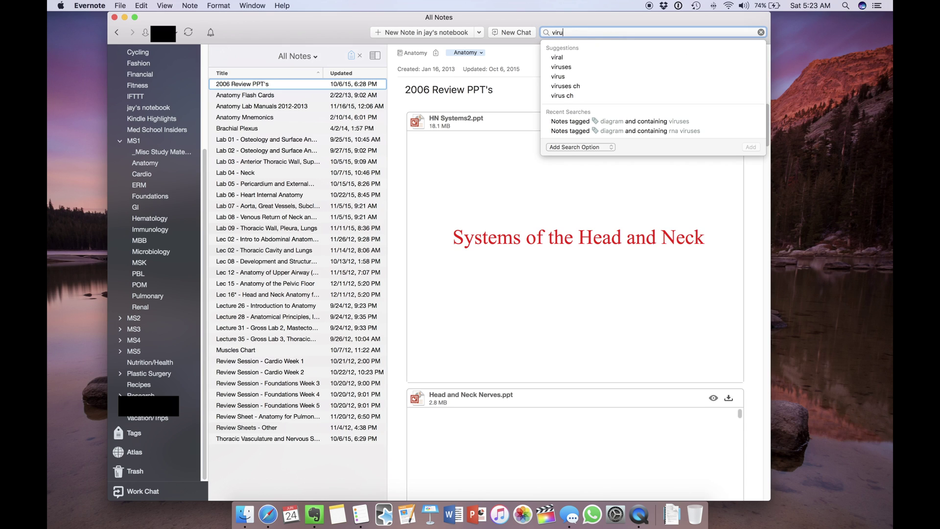
text(ses)
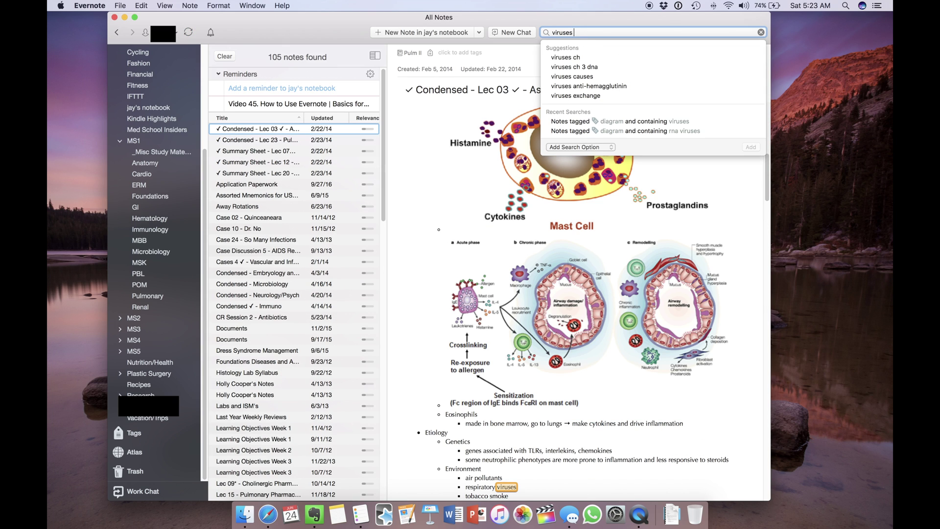
text( tag:diagram)
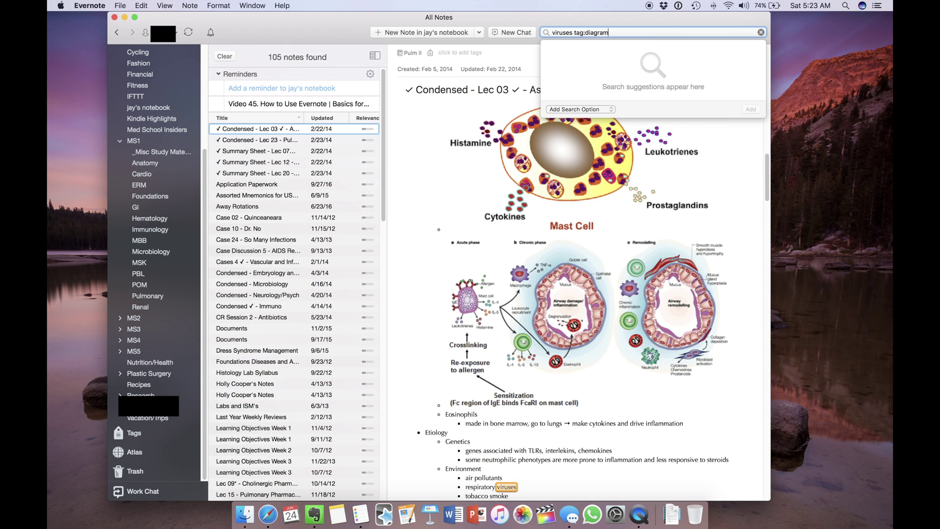
key(Return)
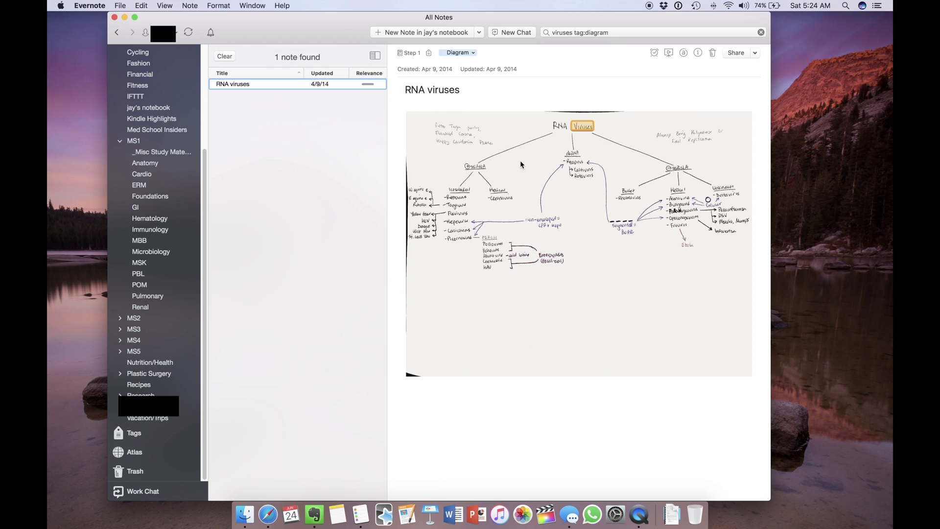
- Replace the search with 'hand dissection' and open the Conference 2 - Hand Dissection note
click(609, 33)
key(super+a)
text(hand )
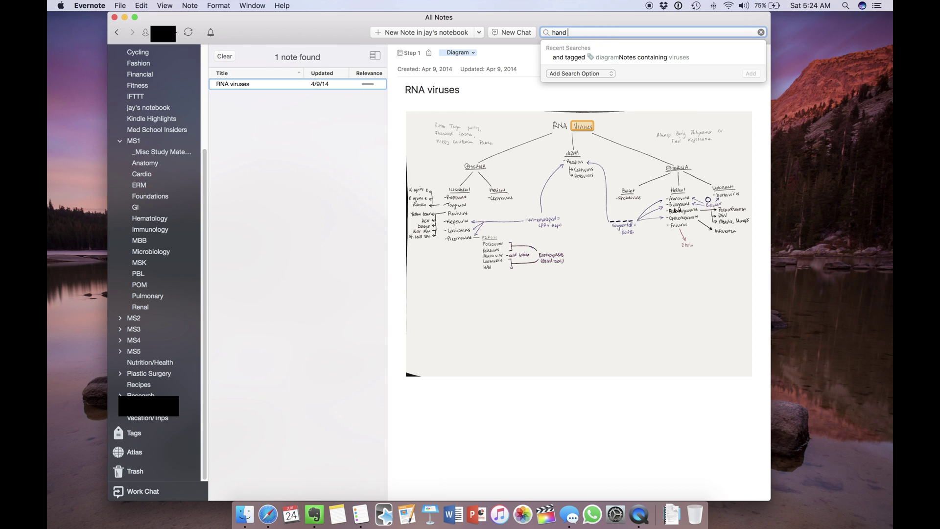
text(dissection)
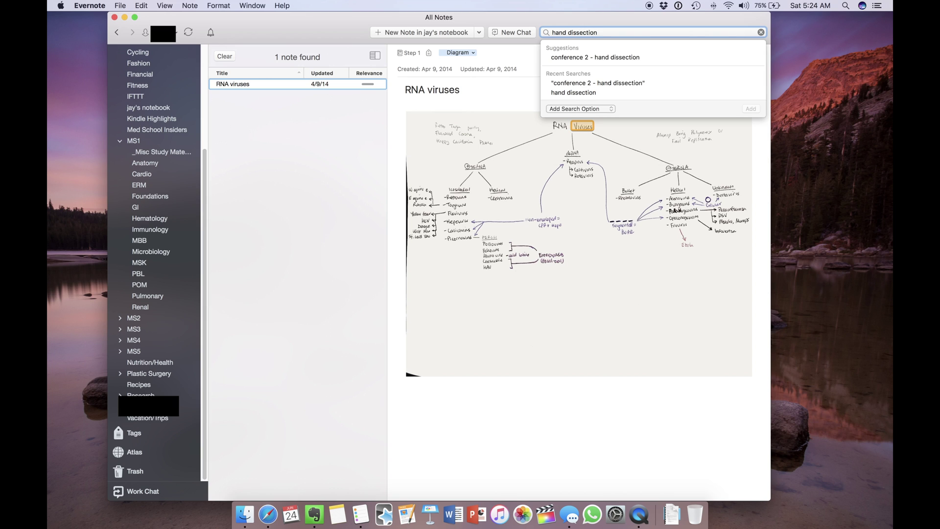
click(594, 57)
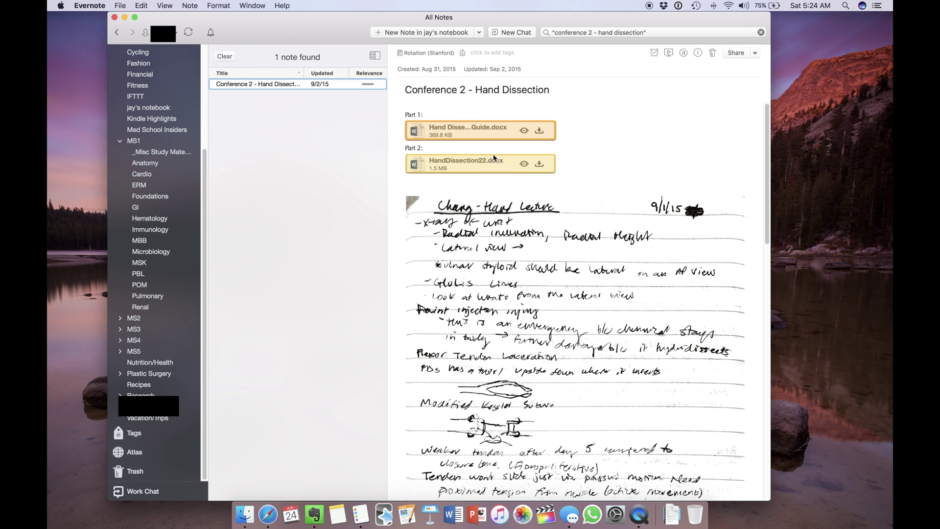
scroll(497, 162, down, 5)
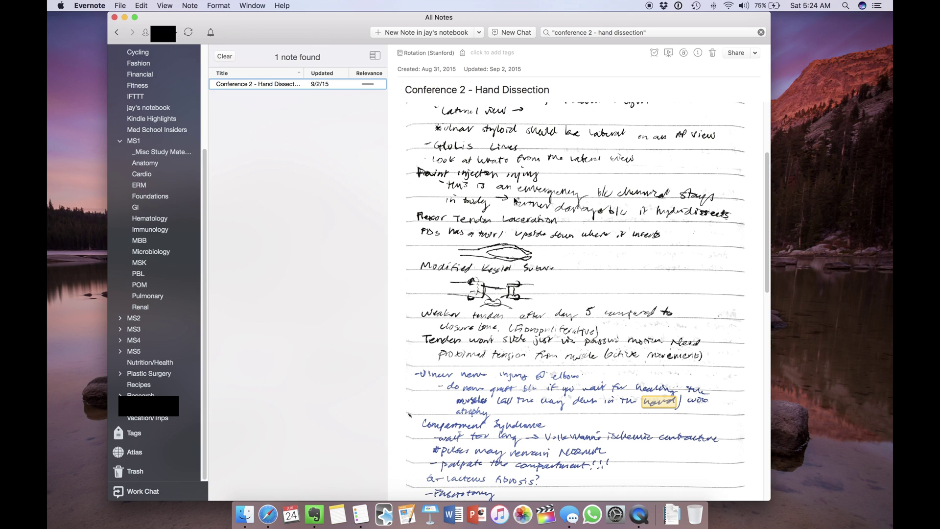
scroll(515, 199, up, 2)
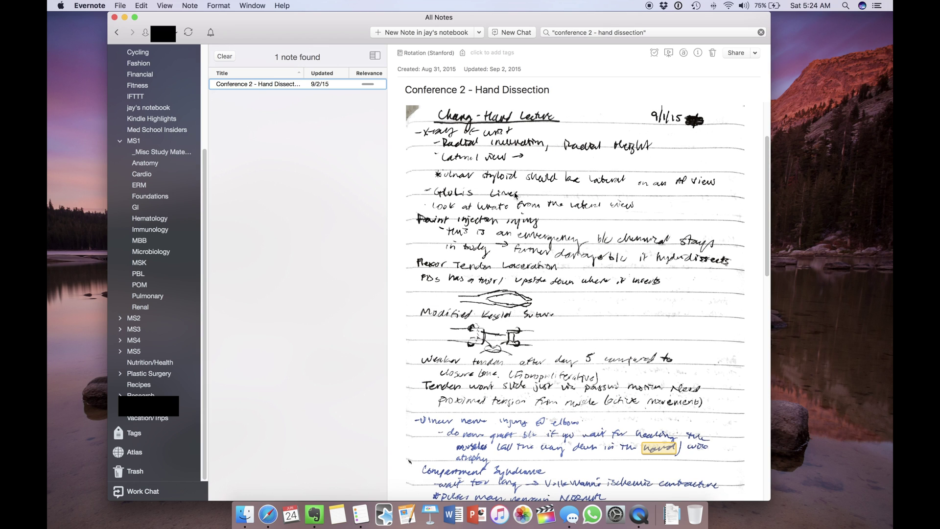
scroll(515, 195, down, 2)
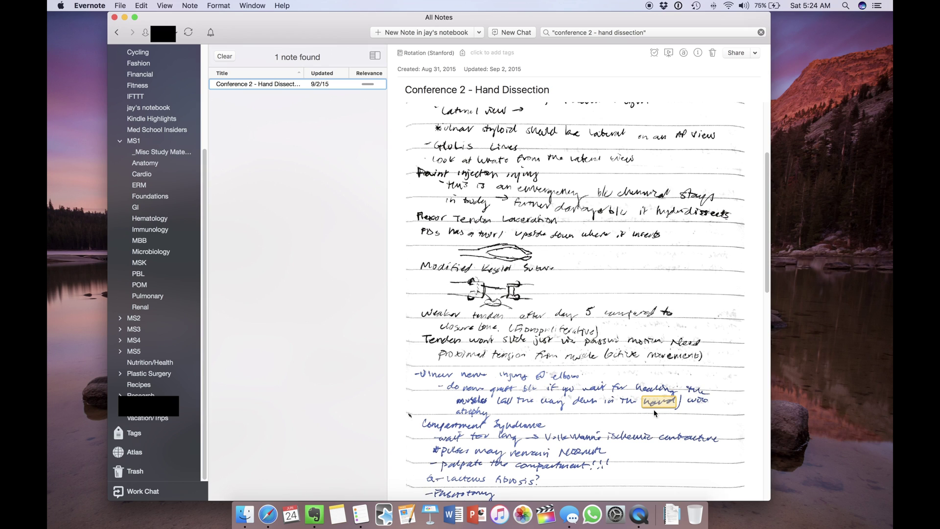
scroll(632, 404, up, 1)
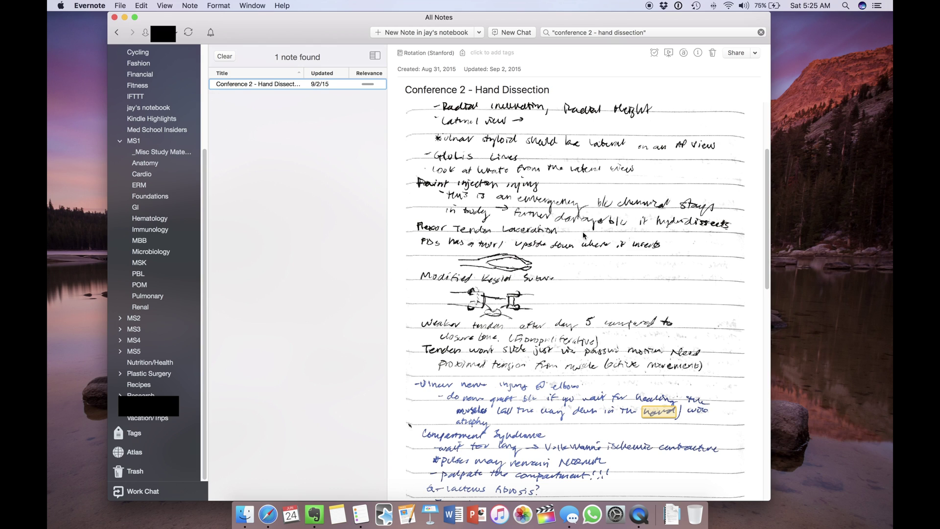
- Annotate the entire note as a PDF, drawing red arrows at the lecture title and into the notes
click(685, 54)
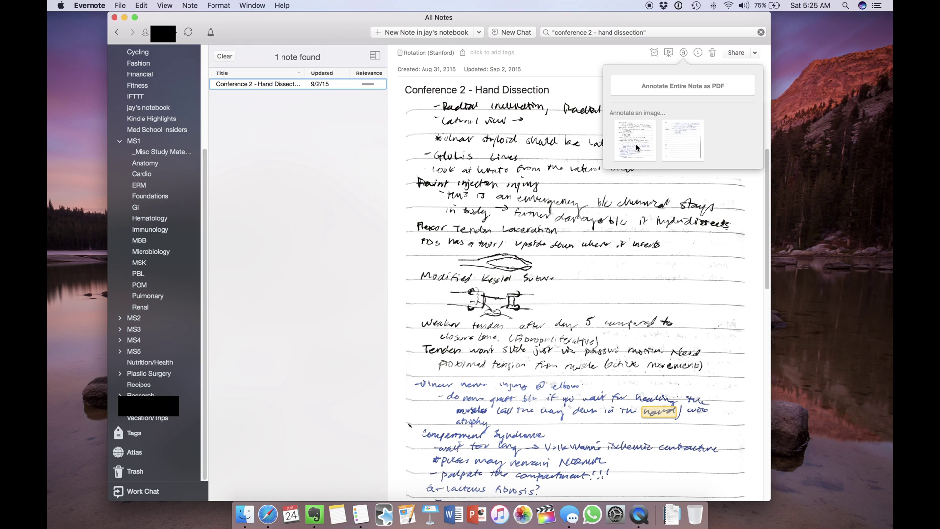
click(677, 84)
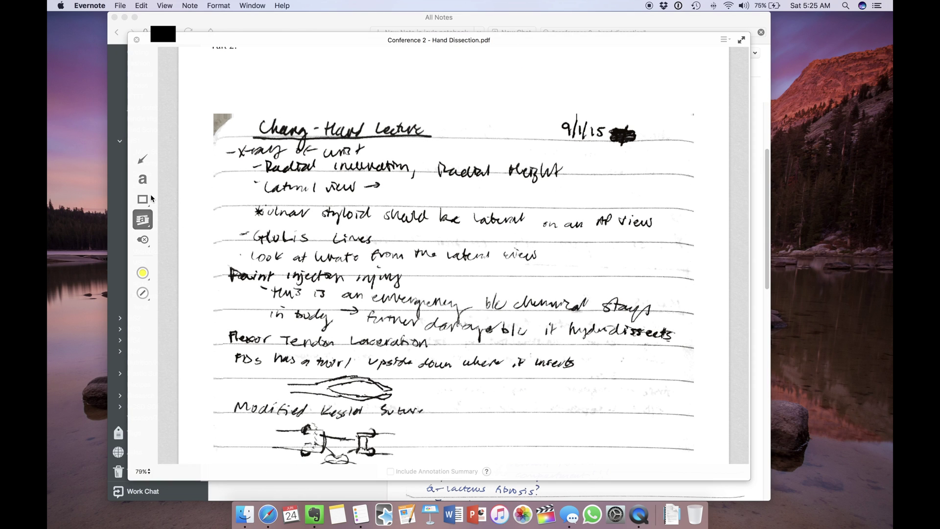
click(143, 162)
drag(549, 141, 453, 138)
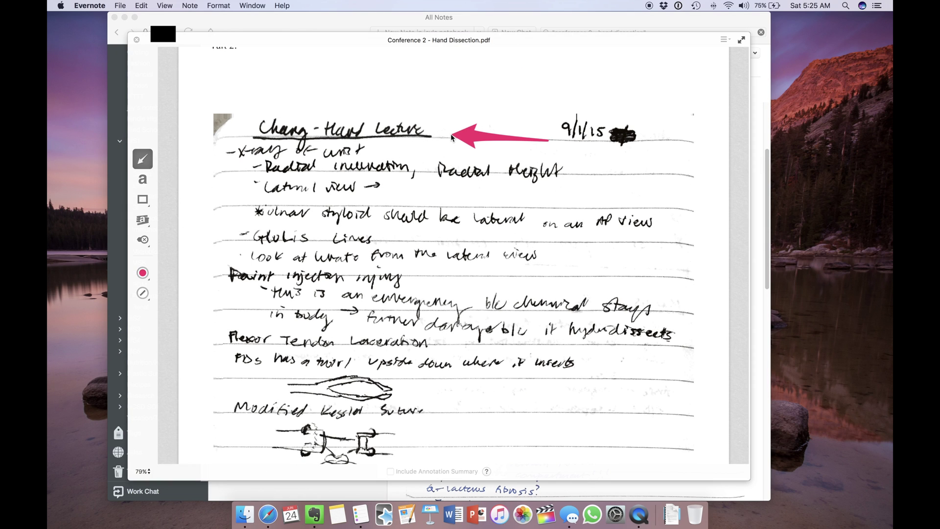
drag(589, 186, 562, 277)
- Add the text label 'add additional notes' beside the suture sketch
click(143, 179)
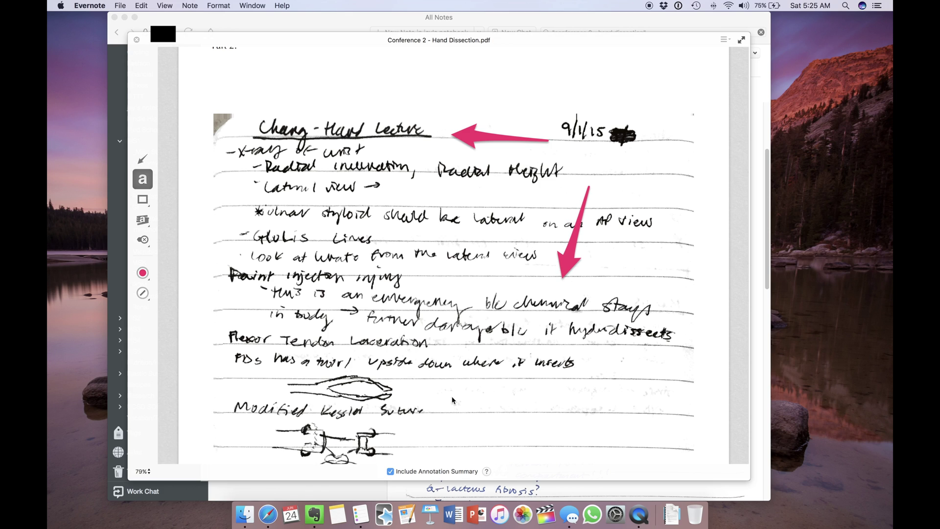
click(453, 392)
text(add a)
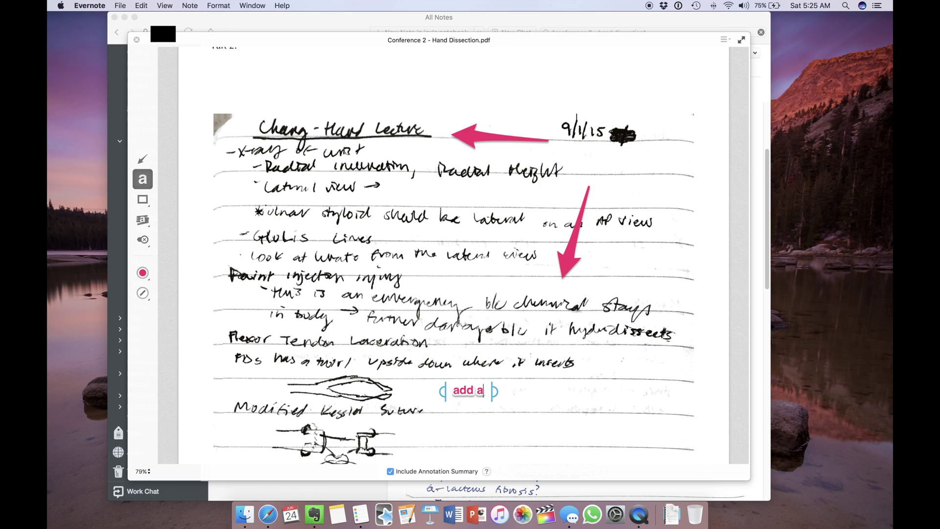
text(dditional notes)
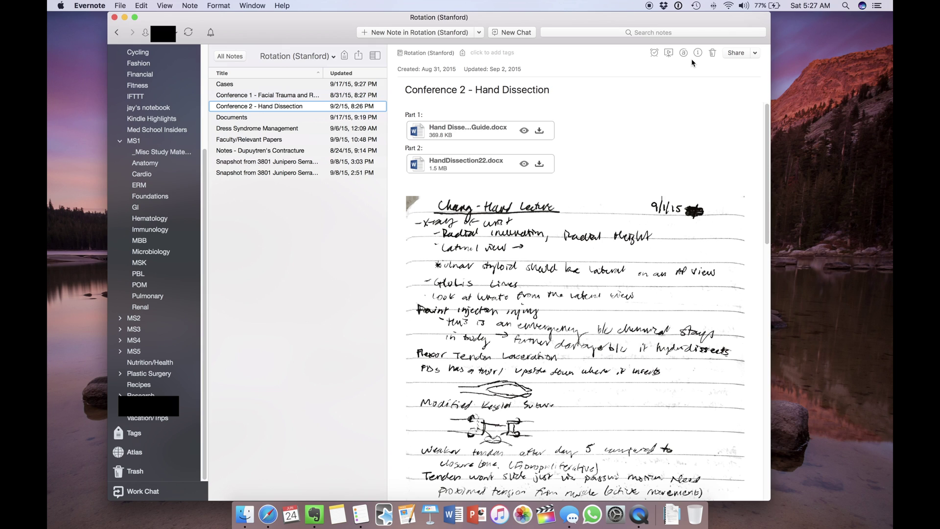
- Check the note's share permissions (Can view, Can edit, Can edit and invite), then cancel sharing
click(734, 53)
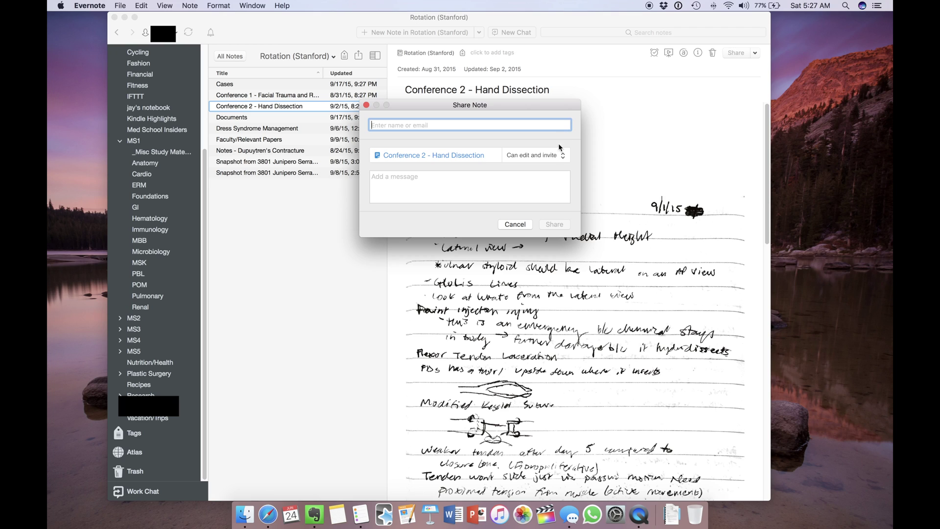
click(555, 156)
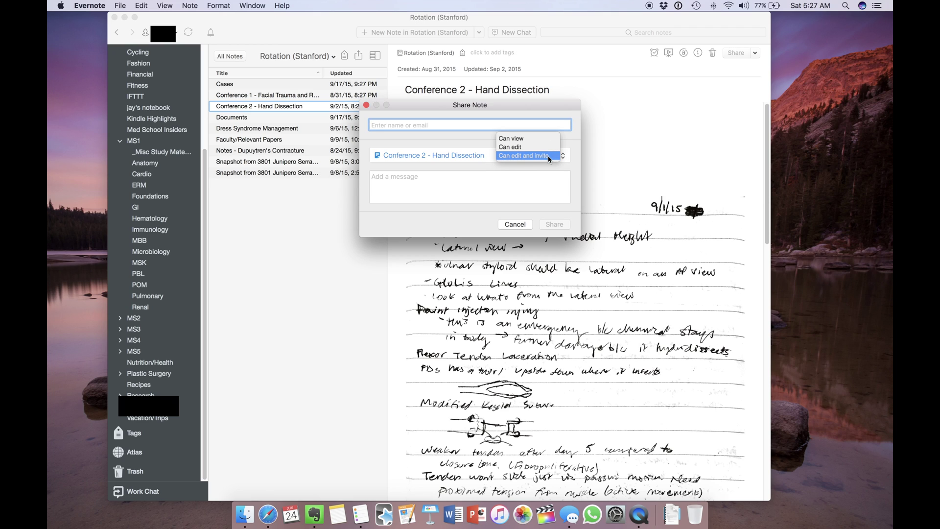
click(470, 193)
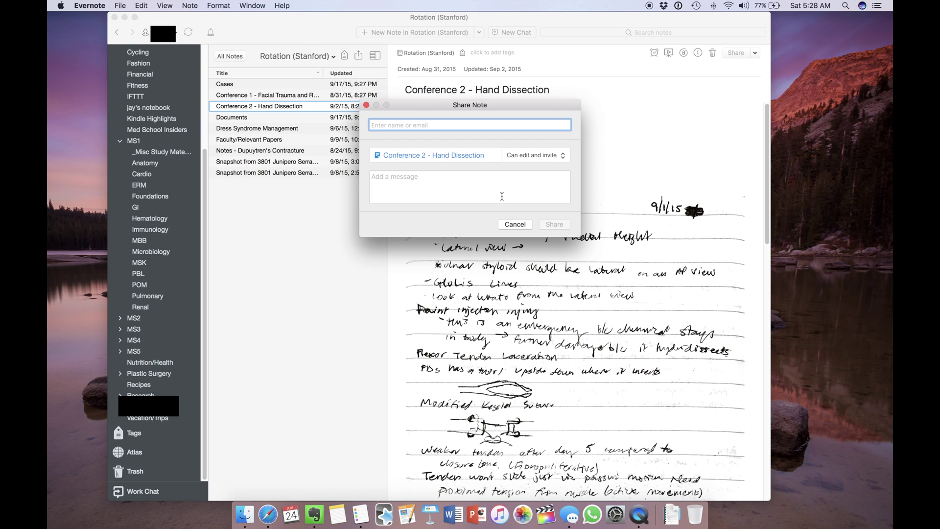
click(515, 224)
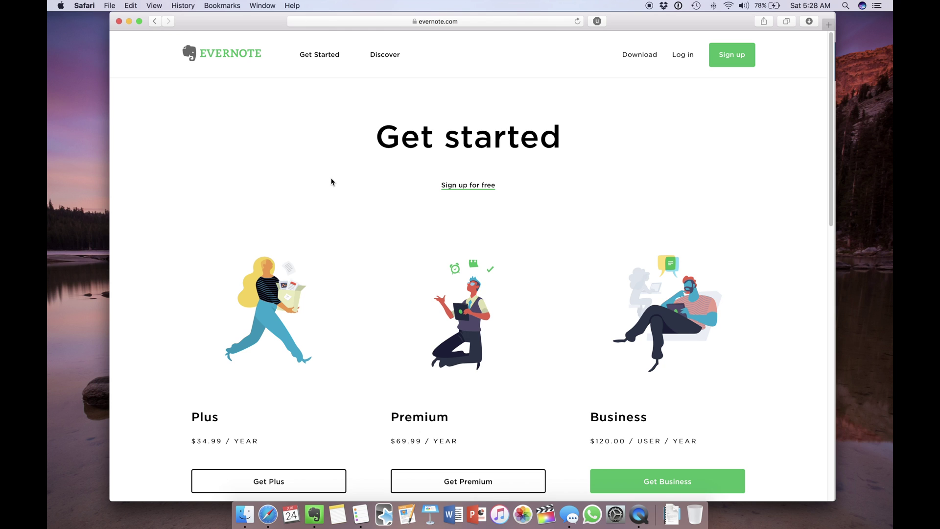
- Compare the Plus, Premium and Business plan prices and features on Evernote's Get started page
scroll(329, 184, down, 5)
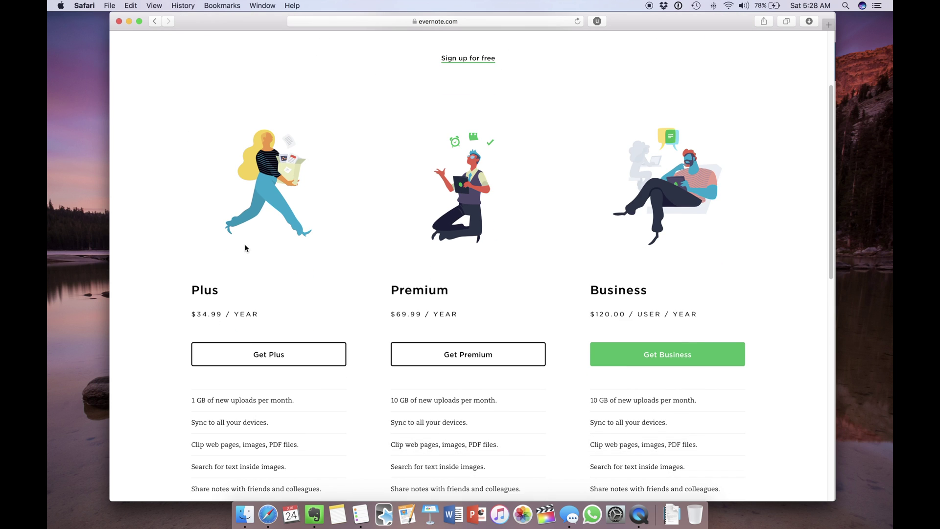
scroll(252, 248, down, 5)
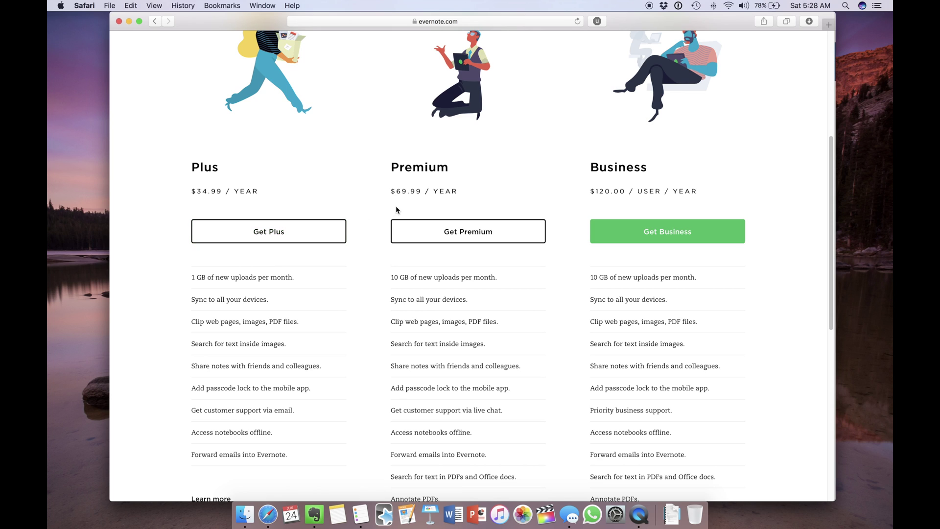
drag(392, 192, 390, 195)
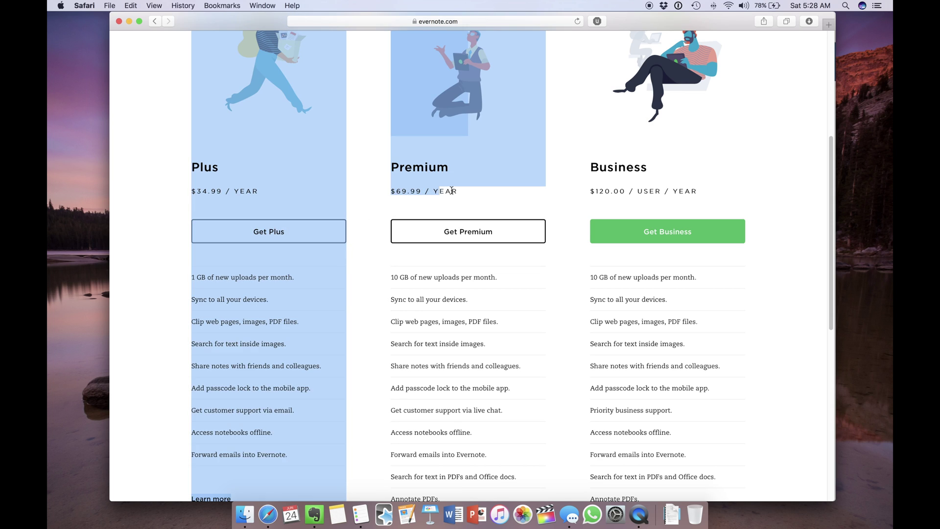
click(451, 191)
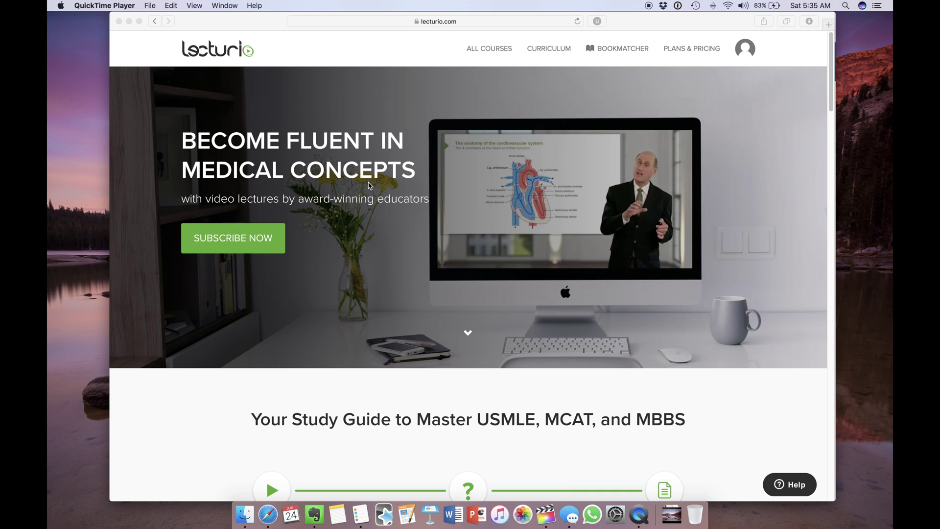
- Scroll lecturio.com past Review/Retain/Reinforce, Why trust Lecturio and the USMLE course cards
scroll(368, 185, down, 3)
right_click(368, 186)
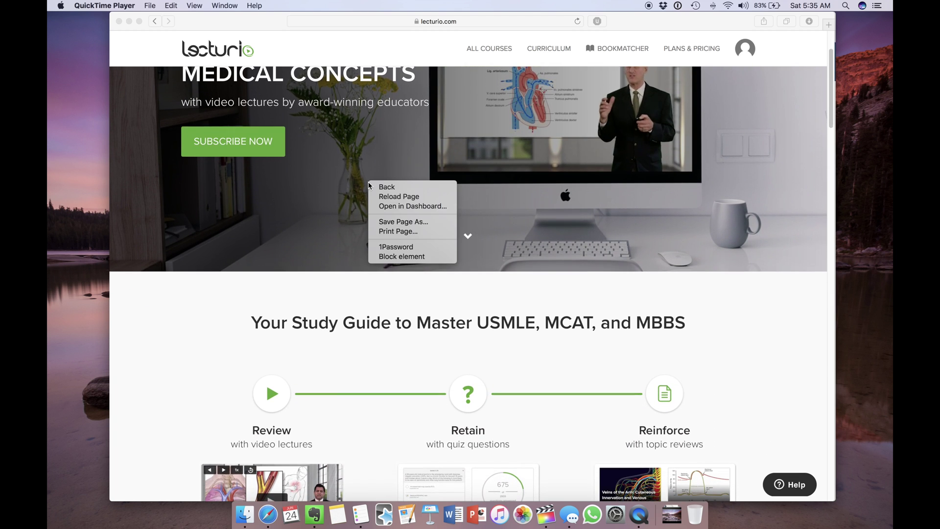
key(Escape)
scroll(421, 211, down, 1)
scroll(421, 211, down, 3)
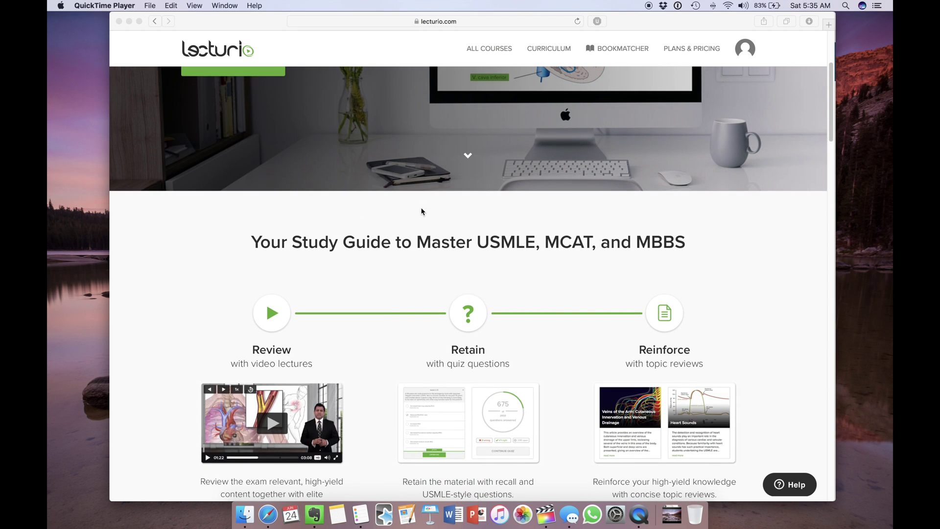
scroll(421, 212, down, 5)
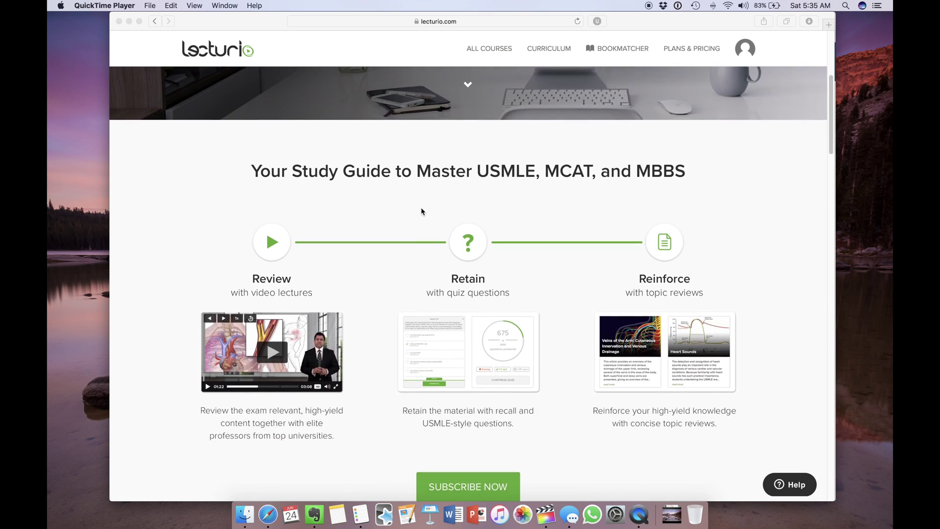
scroll(421, 211, down, 1)
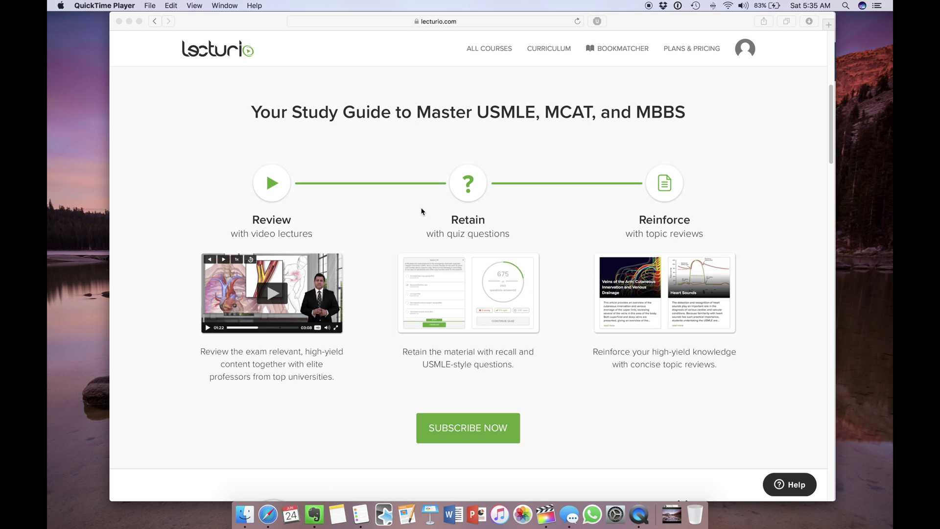
scroll(421, 212, down, 10)
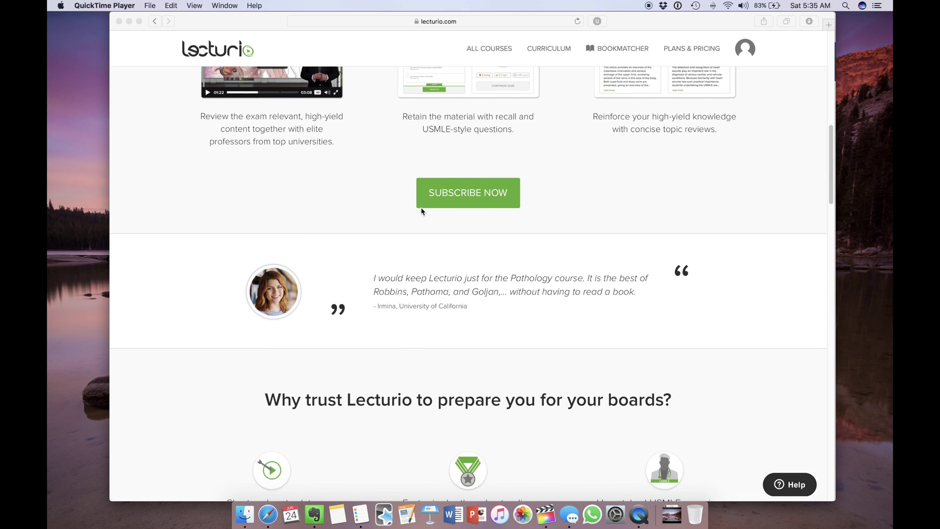
scroll(421, 211, down, 5)
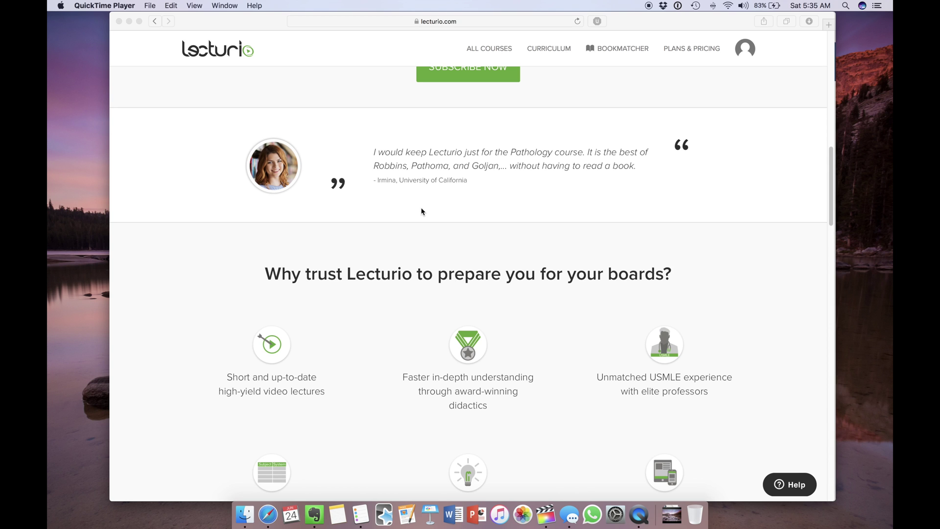
scroll(422, 212, down, 16)
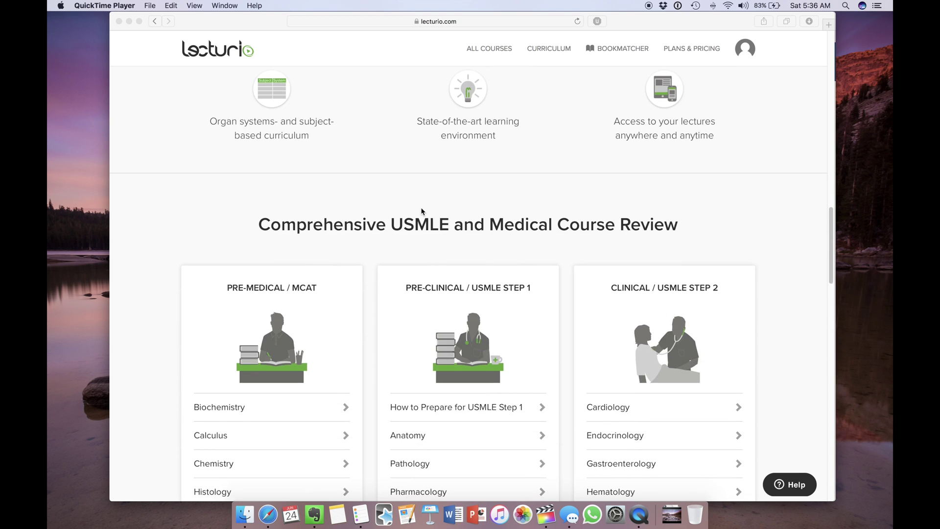
scroll(421, 211, down, 5)
scroll(421, 212, down, 5)
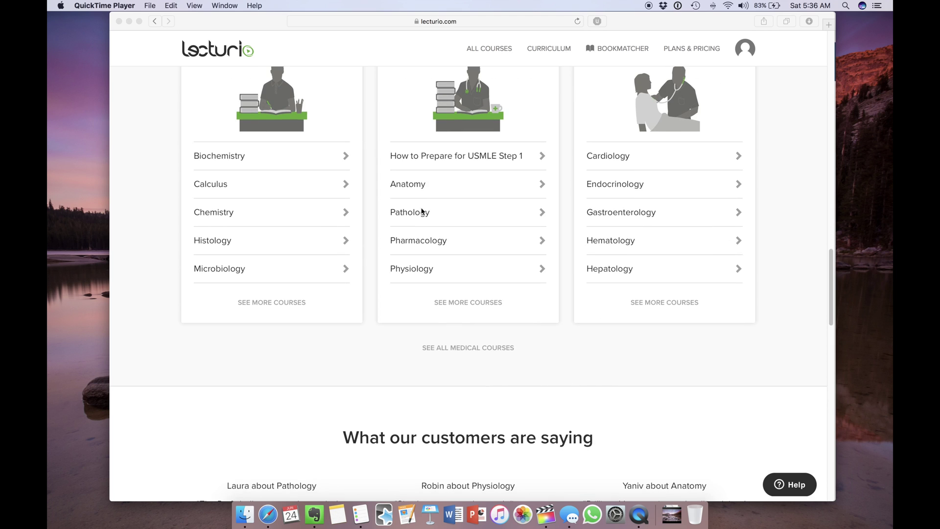
scroll(421, 211, up, 15)
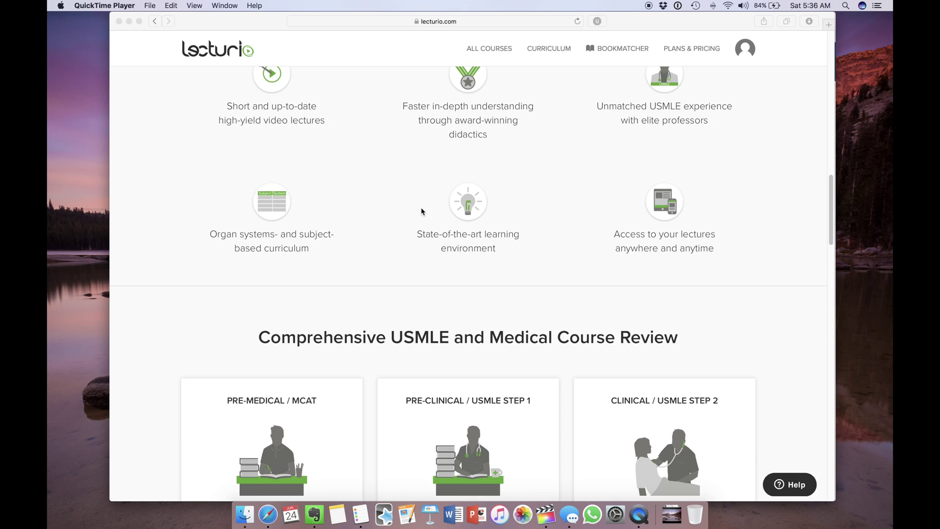
scroll(421, 212, down, 2)
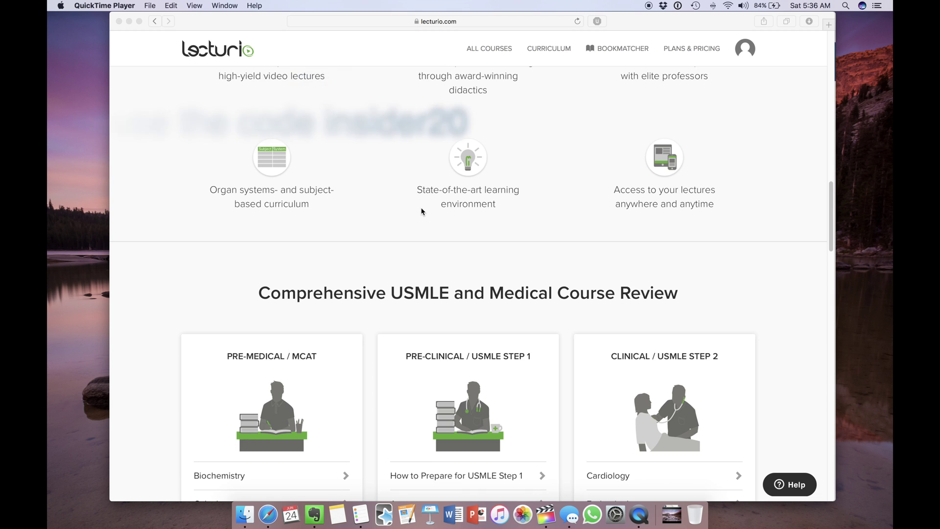
scroll(421, 211, down, 2)
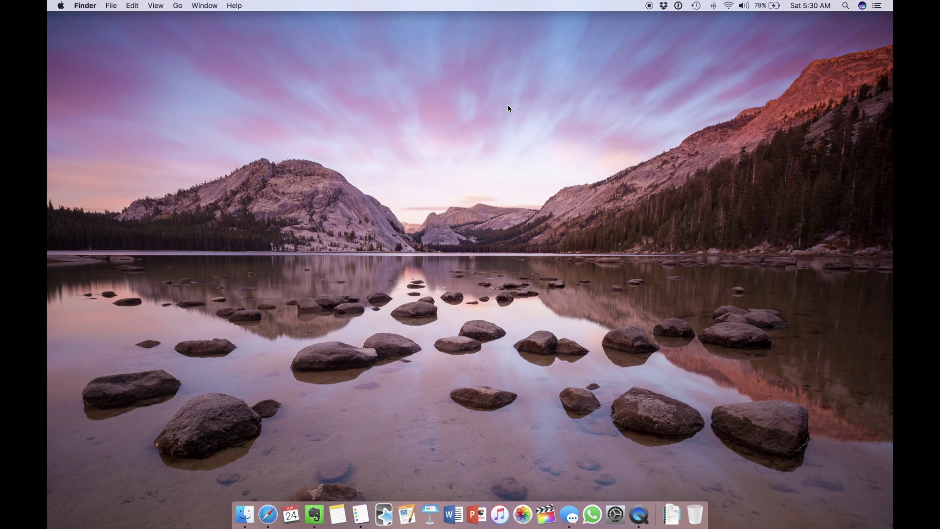